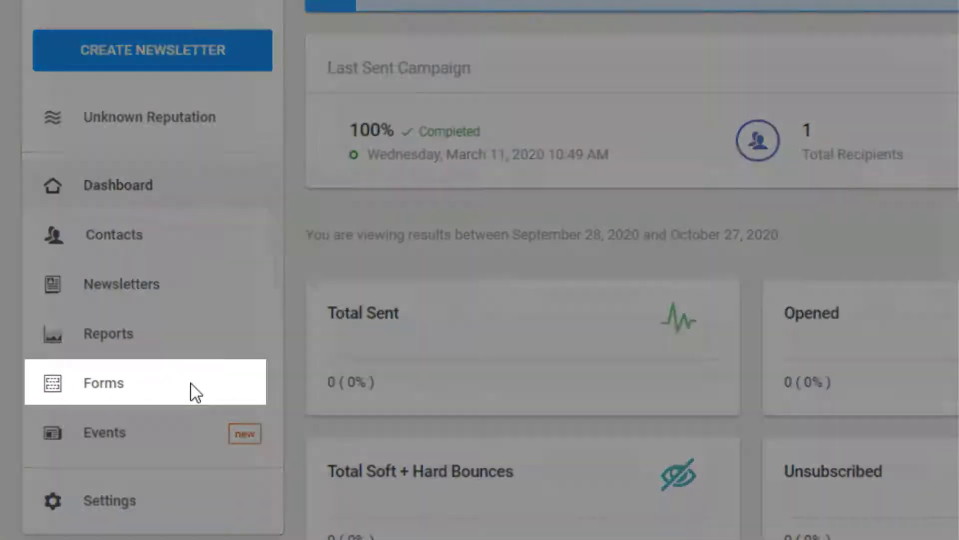
Create a form titled 'This is form title' with description 'This is form description'.
left_click(131, 386)
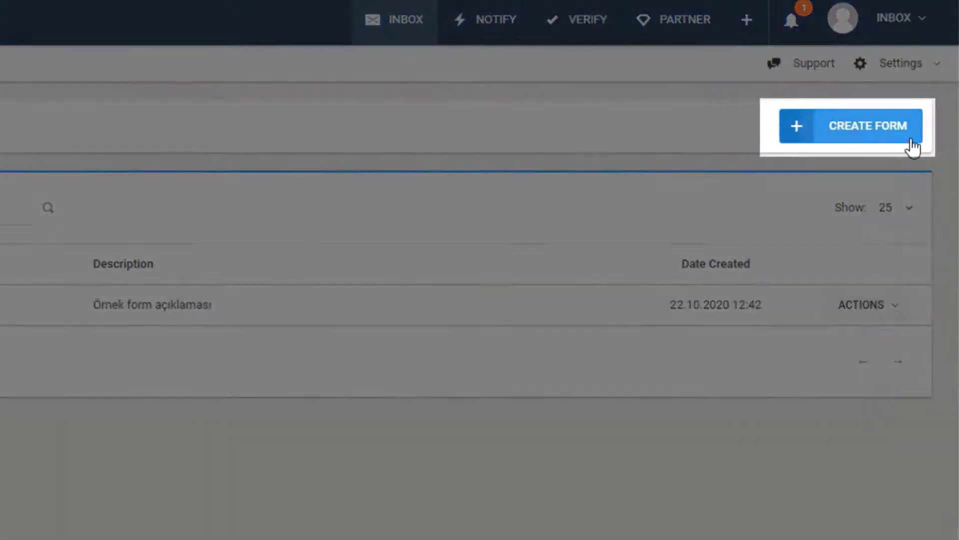
left_click(912, 140)
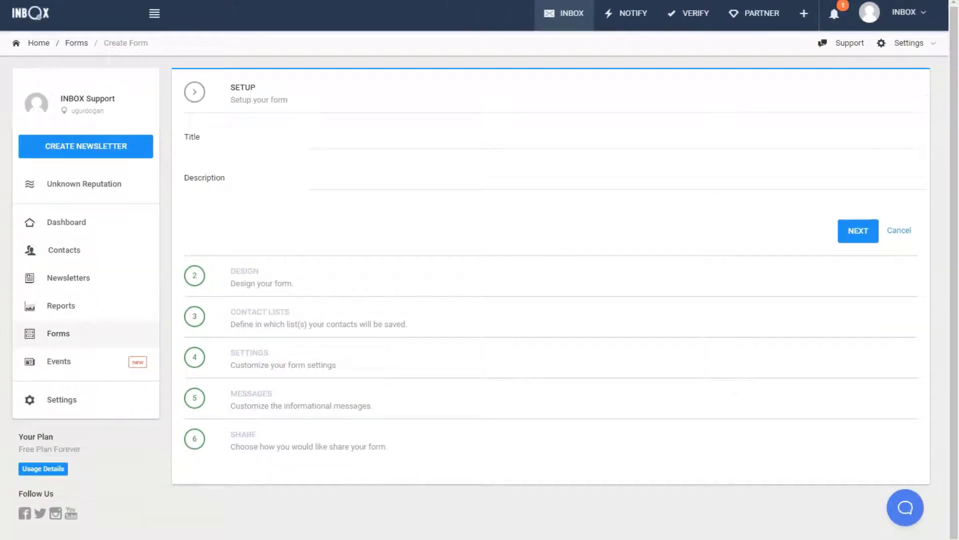
left_click(386, 144)
type("This ")
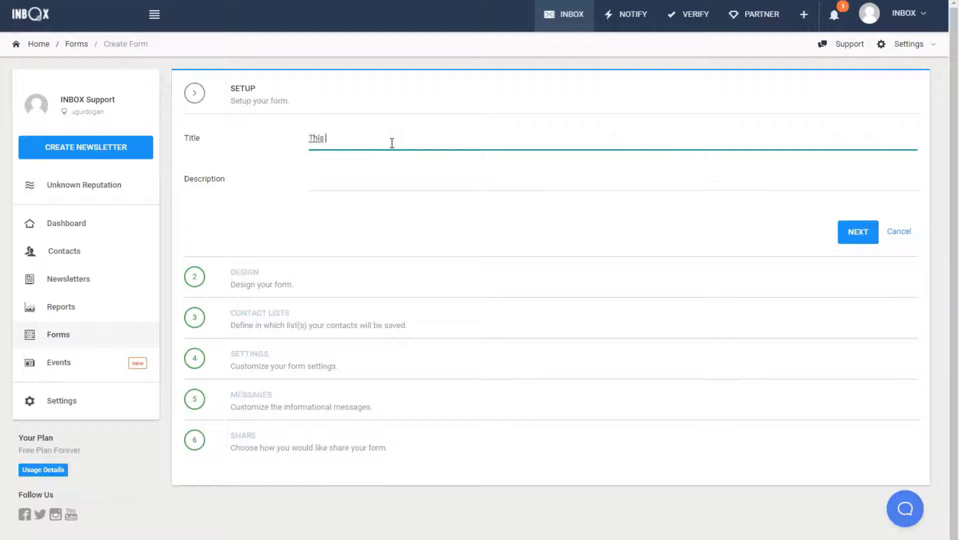
type("is form title")
key("Tab")
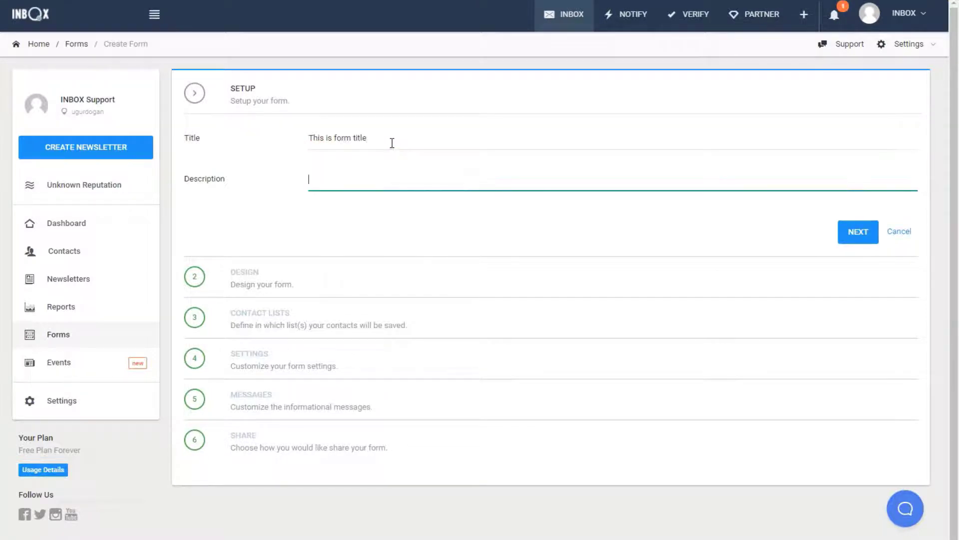
type("This is form description")
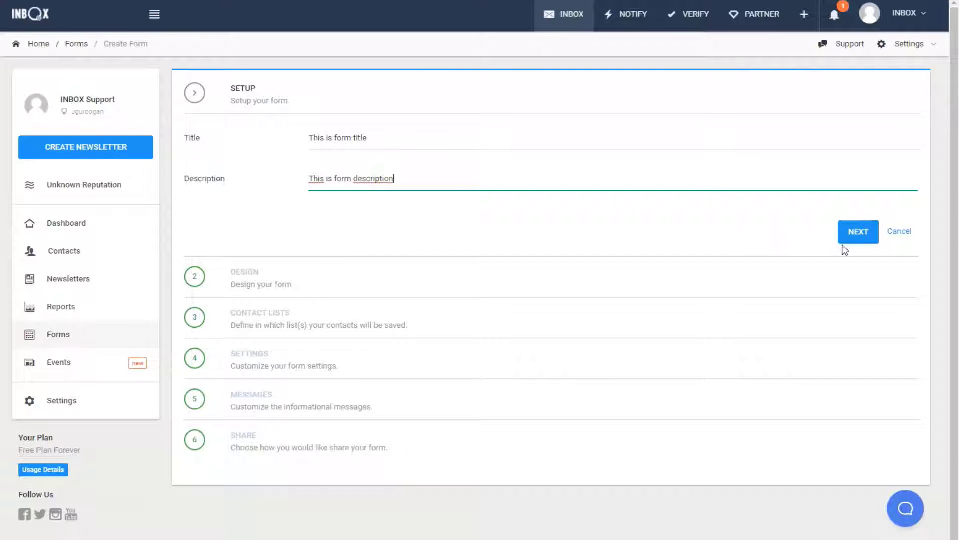
left_click(858, 239)
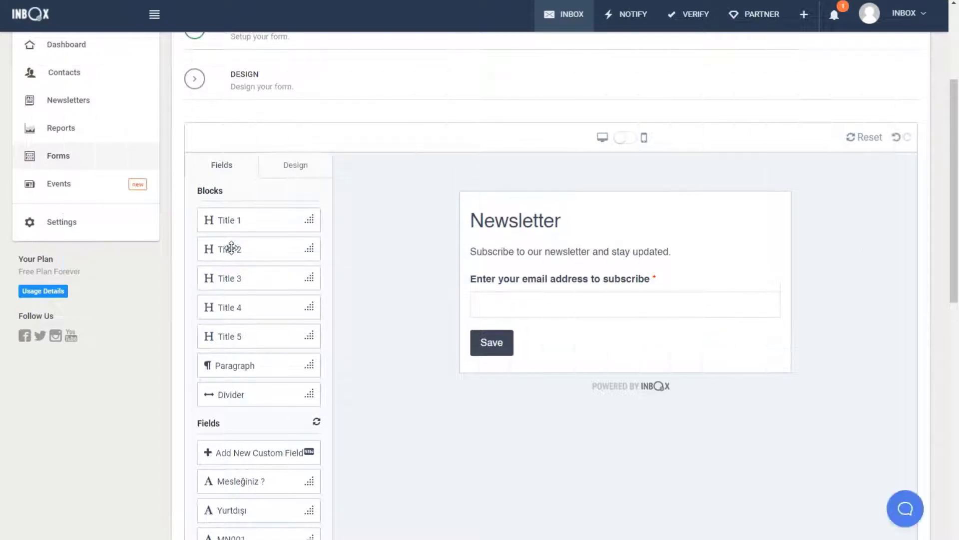
Add Title 2, Paragraph, First Name, Last Name and GDPR blocks to the form.
left_click_drag(231, 249, 531, 248)
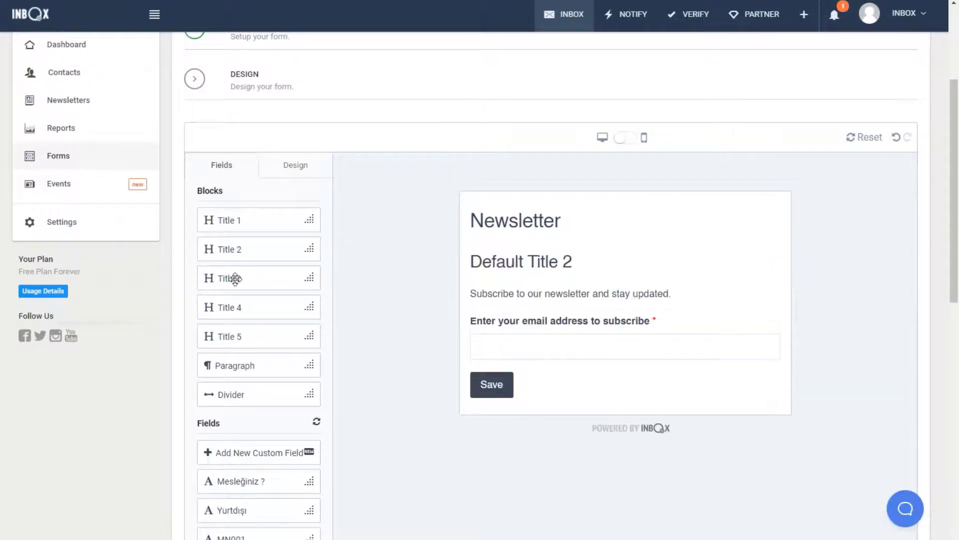
left_click_drag(227, 366, 555, 303)
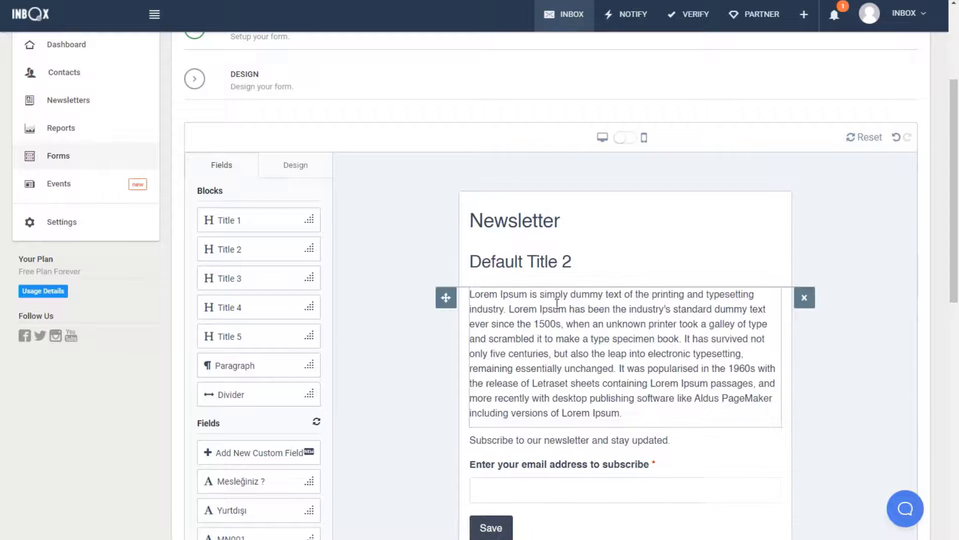
scroll(461, 354, "down", 3)
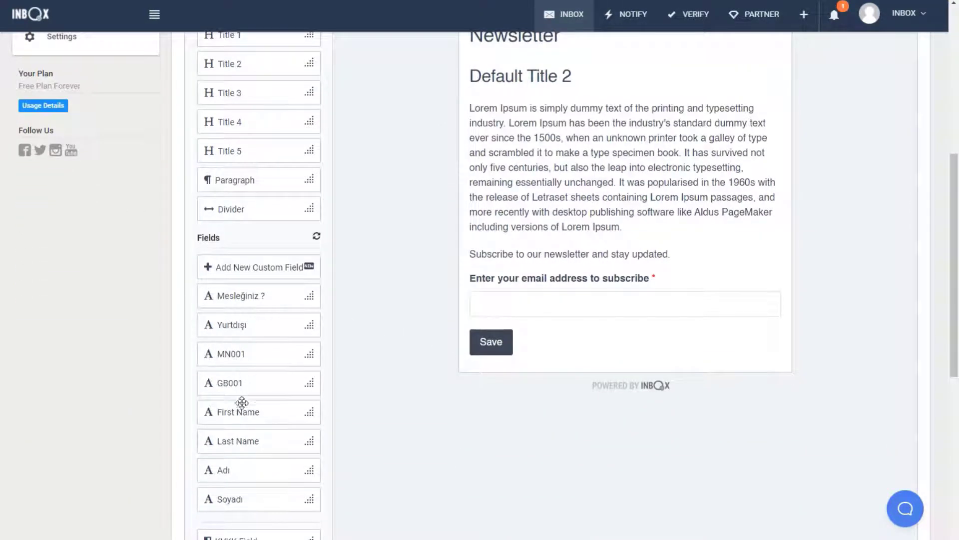
left_click_drag(242, 402, 539, 295)
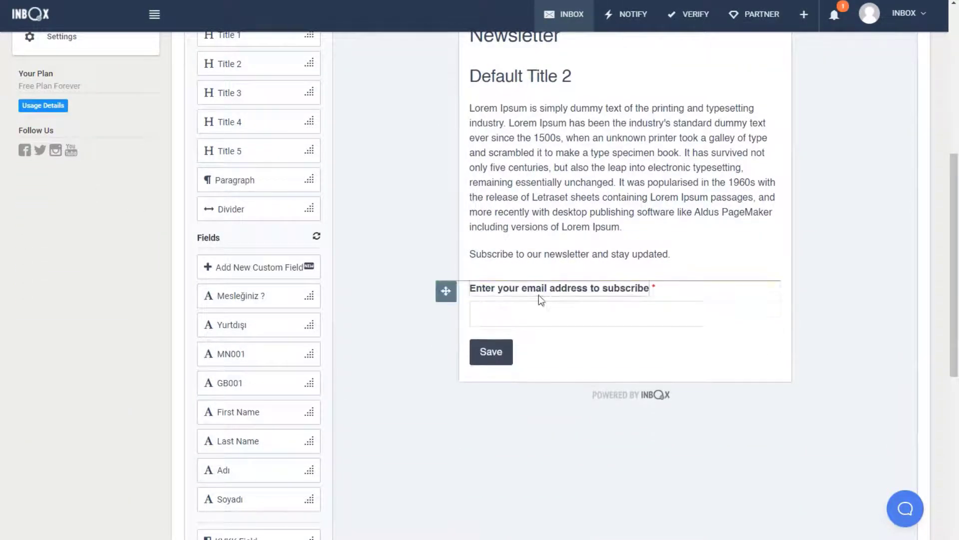
mouse_move(237, 411)
left_mouse_down()
mouse_move(531, 339)
mouse_move(487, 342)
left_mouse_up()
scroll(236, 360, "down", 2)
scroll(248, 298, "down", 2)
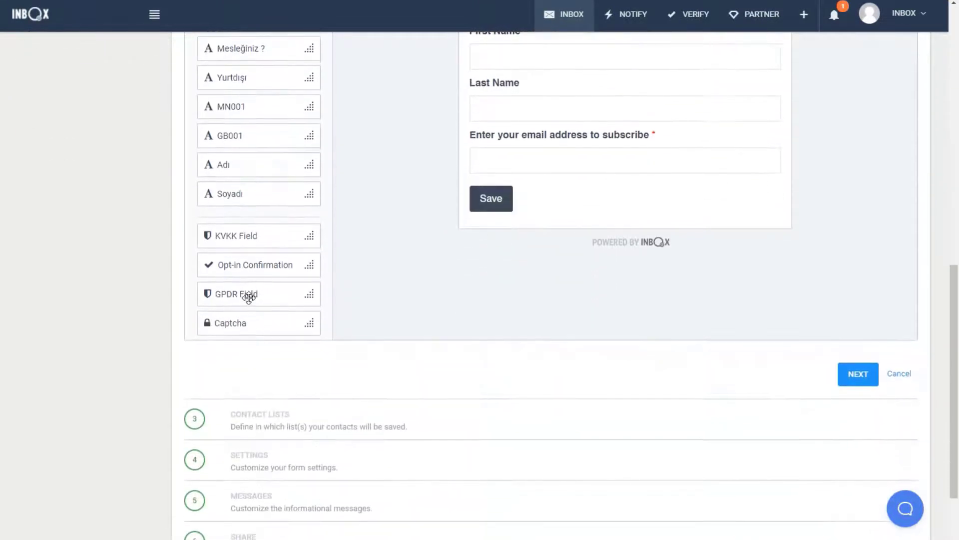
left_click_drag(248, 297, 517, 201)
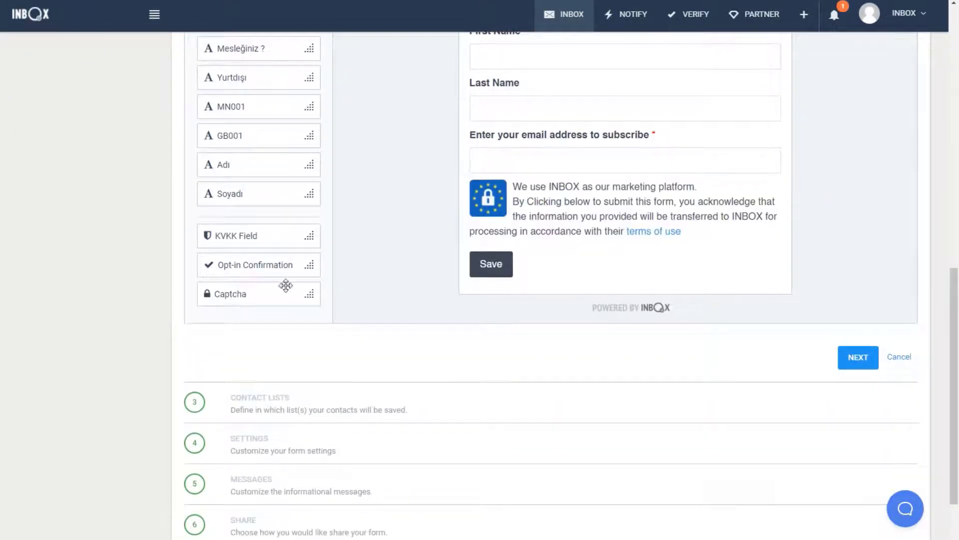
scroll(561, 194, "up", 5)
Give the form page a neutral grey background.
left_click(297, 220)
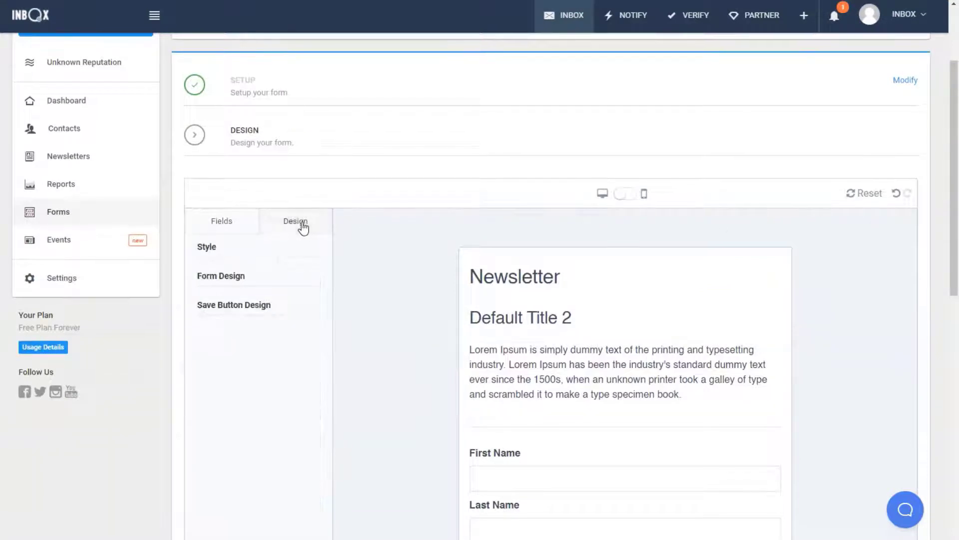
left_click(202, 254)
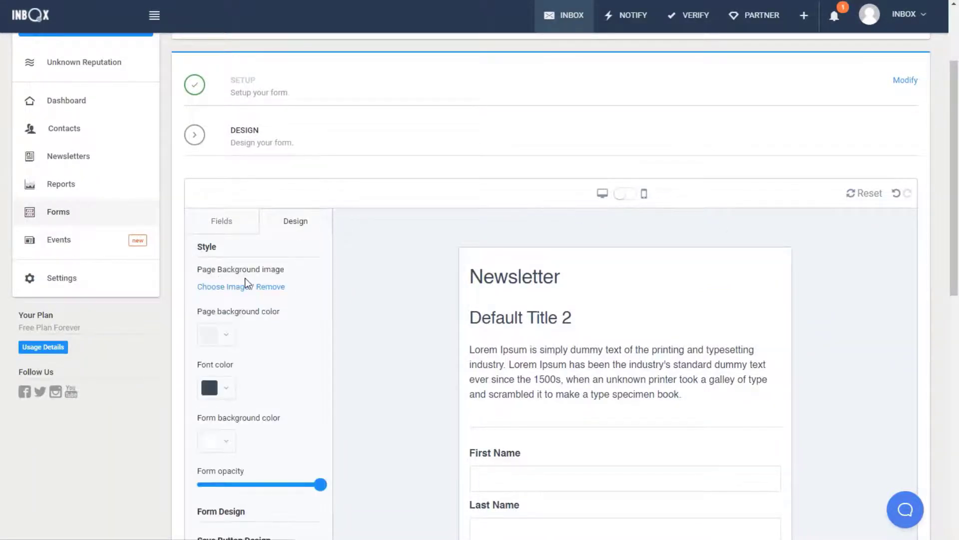
scroll(245, 278, "down", 1)
left_click(216, 272)
left_click(209, 323)
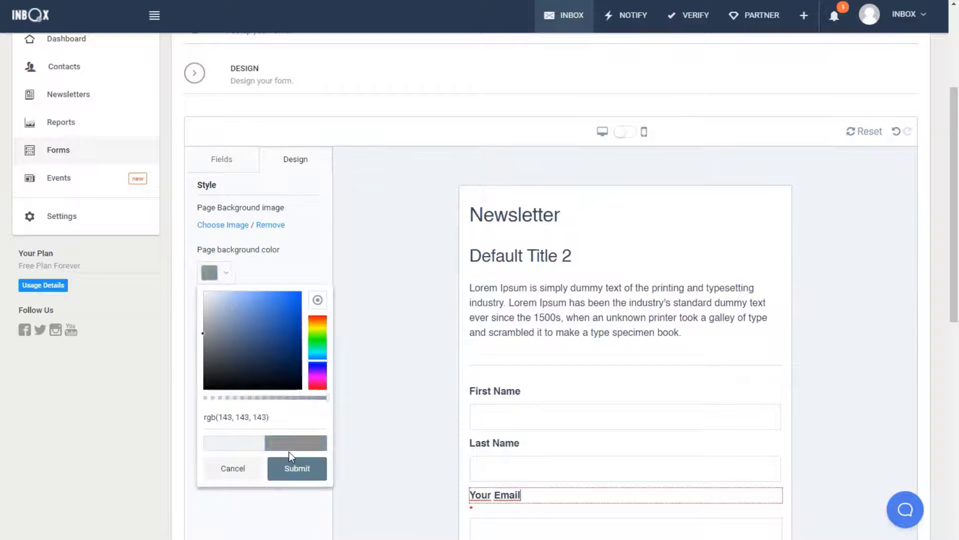
left_click(294, 466)
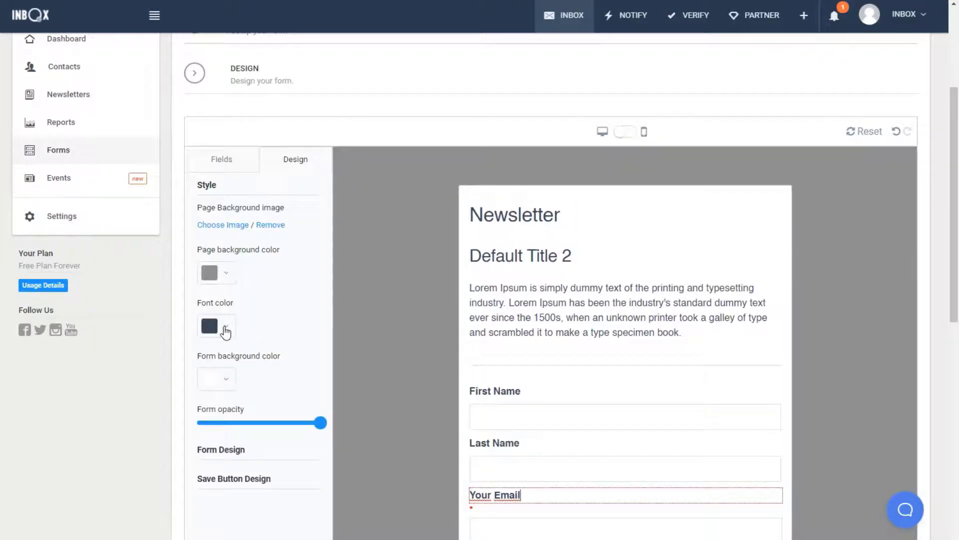
Set near-black text and a dotted border, then check the phone preview.
left_click(224, 328)
left_click(205, 427)
left_click(290, 516)
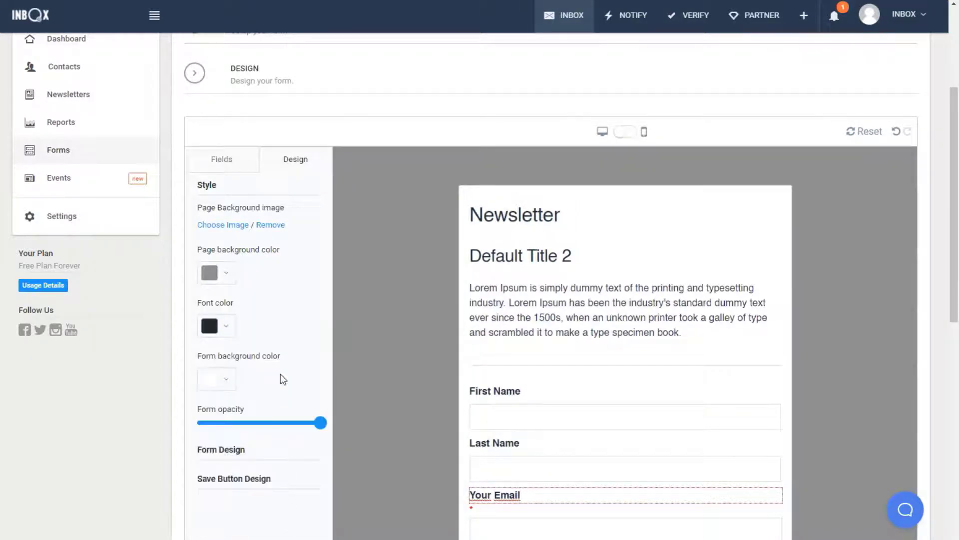
scroll(323, 274, "down", 3)
left_click_drag(322, 238, 281, 242)
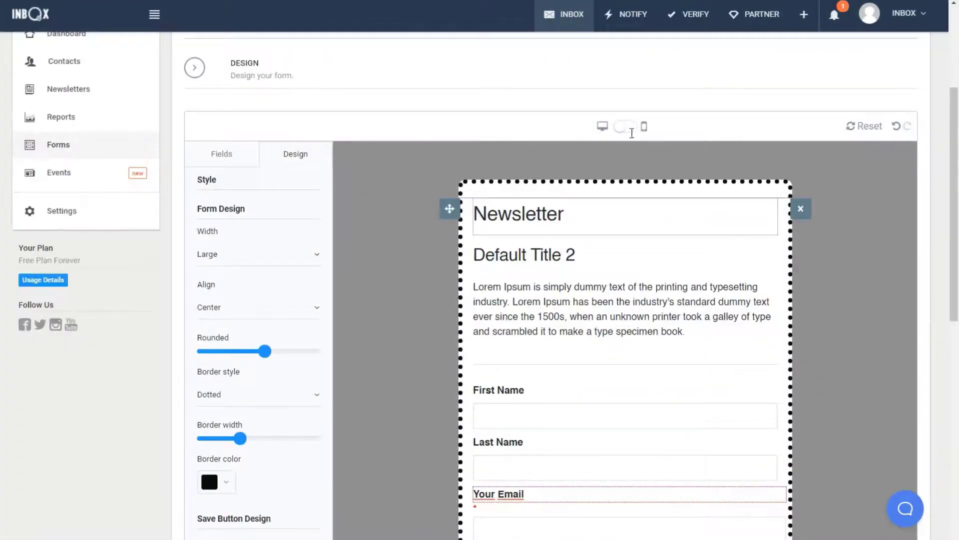
left_click(625, 127)
mouse_move(690, 227)
left_mouse_down()
mouse_move(689, 321)
mouse_move(690, 228)
left_mouse_up()
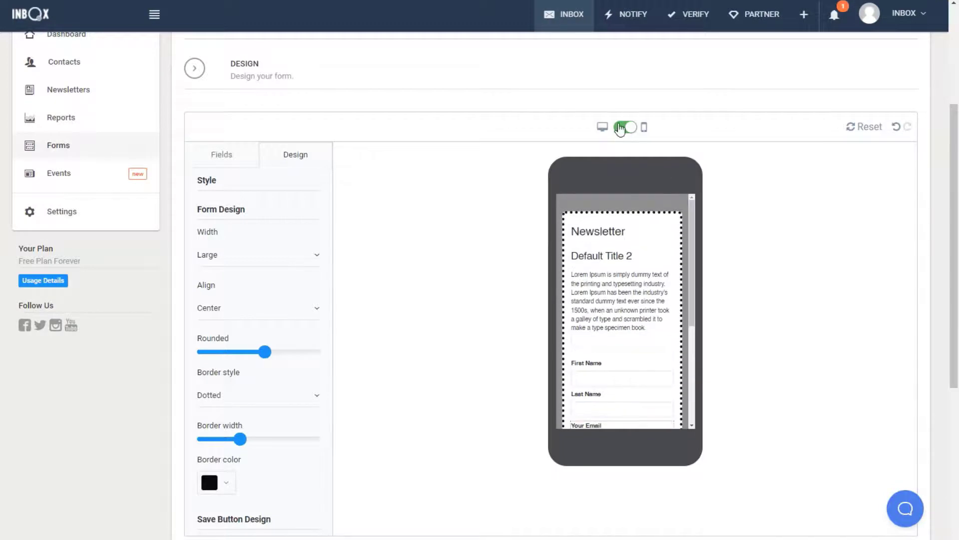
left_click(620, 128)
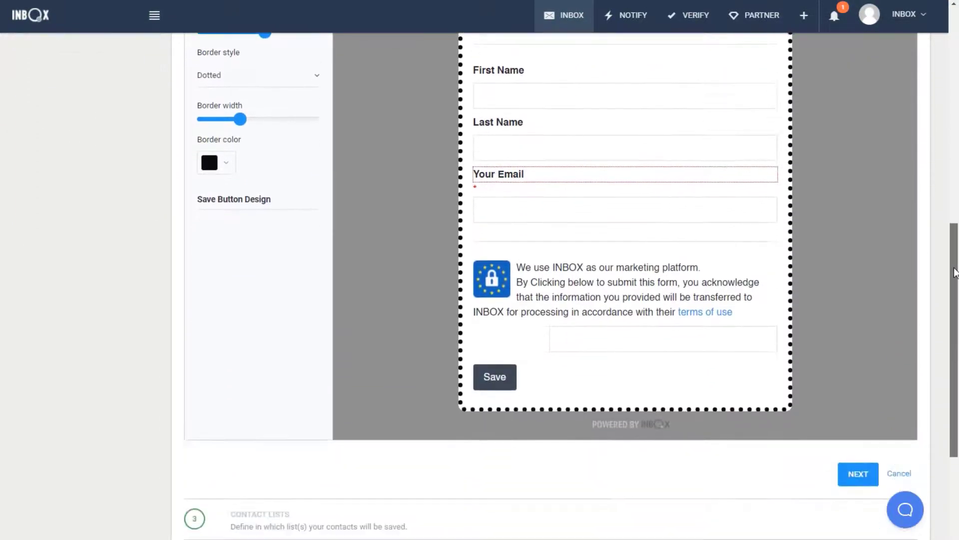
left_click_drag(956, 142, 956, 317)
Choose Test list (1) as the form's contact list.
left_click(862, 381)
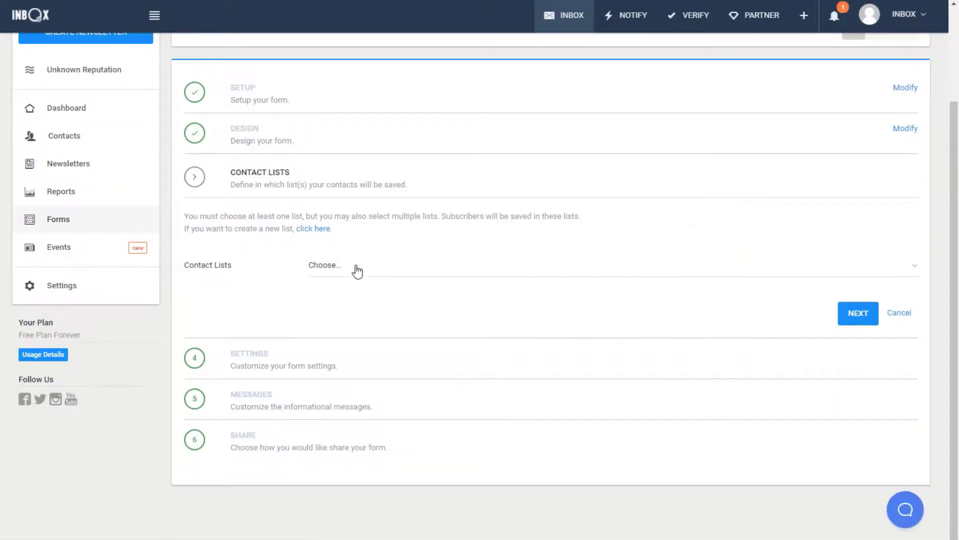
left_click(359, 269)
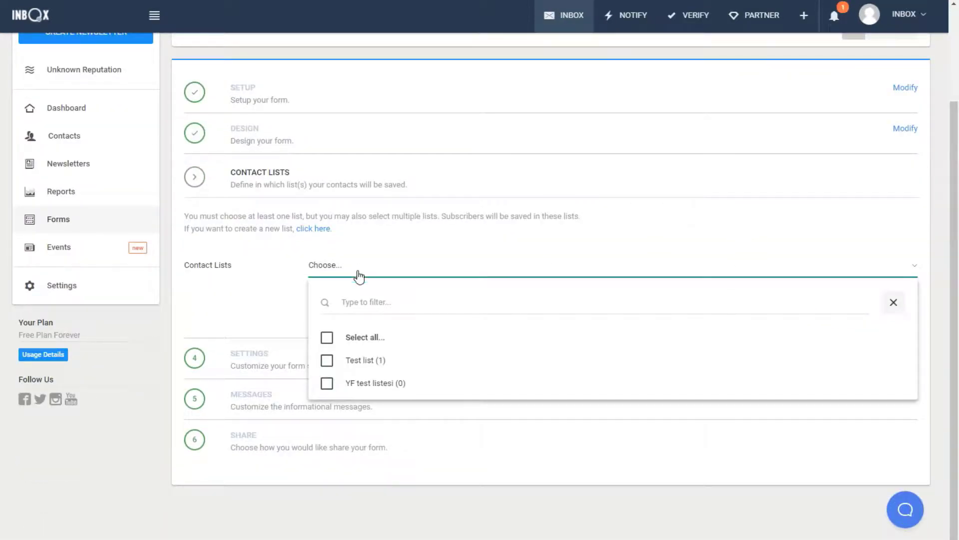
left_click(356, 360)
left_click(370, 276)
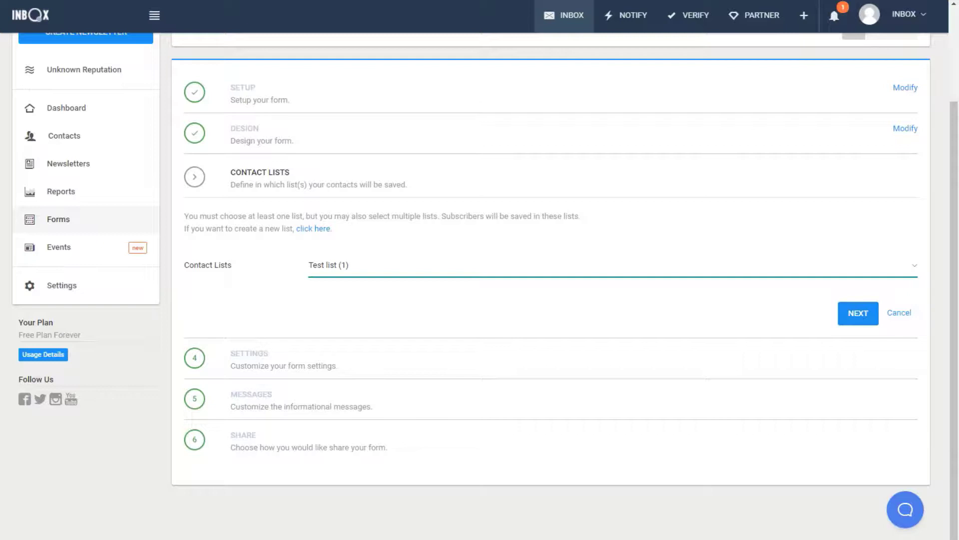
left_click(853, 322)
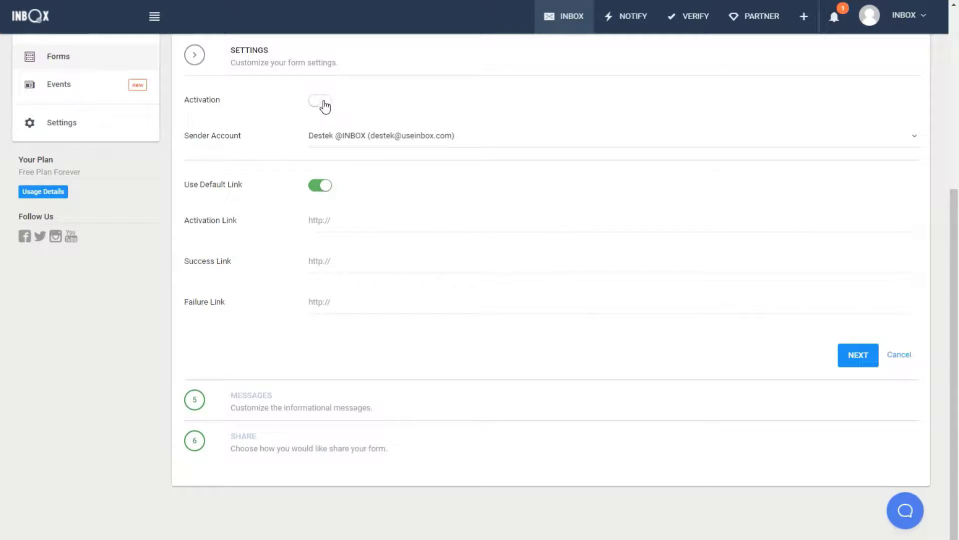
Turn on form activation, keep the default links, and accept the default messages.
left_click(325, 105)
left_click(324, 105)
left_click(322, 187)
left_click(322, 189)
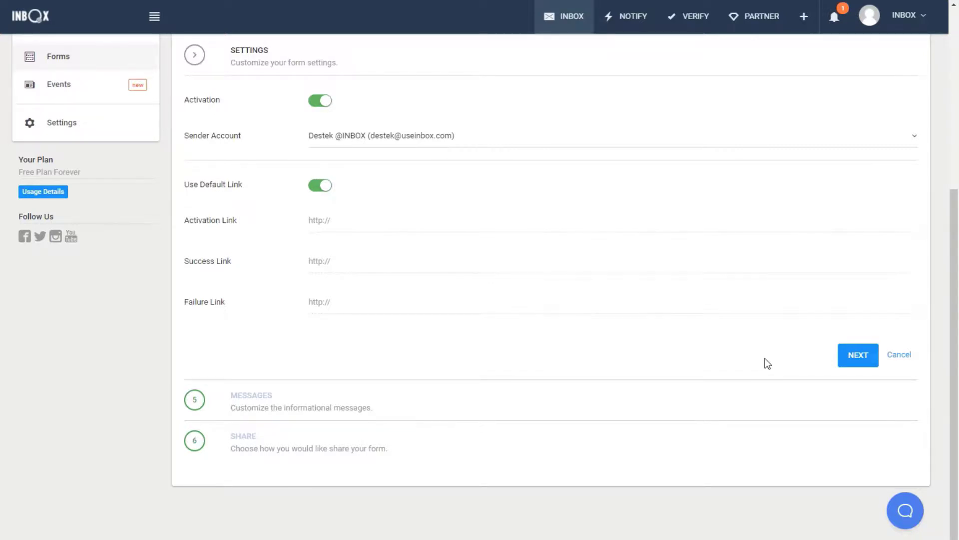
left_click(855, 364)
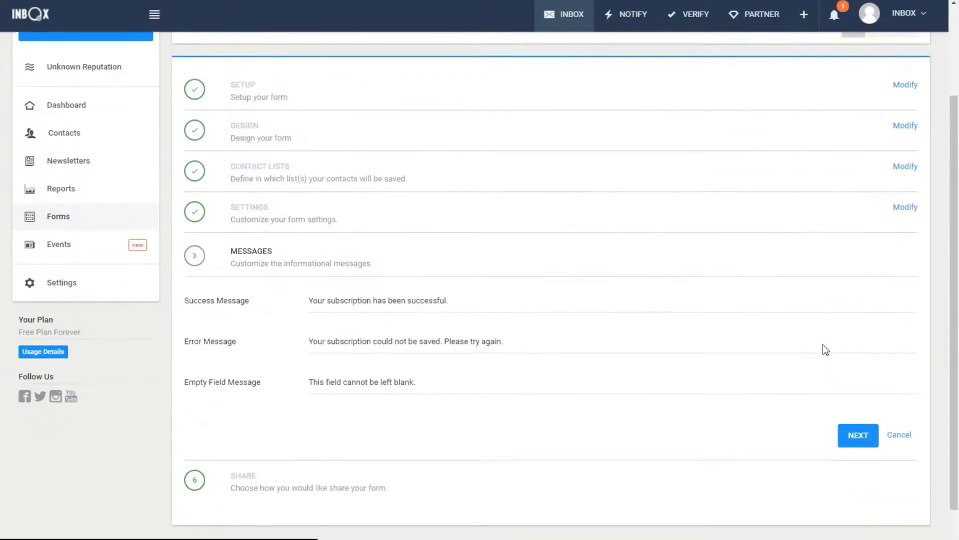
left_click(857, 397)
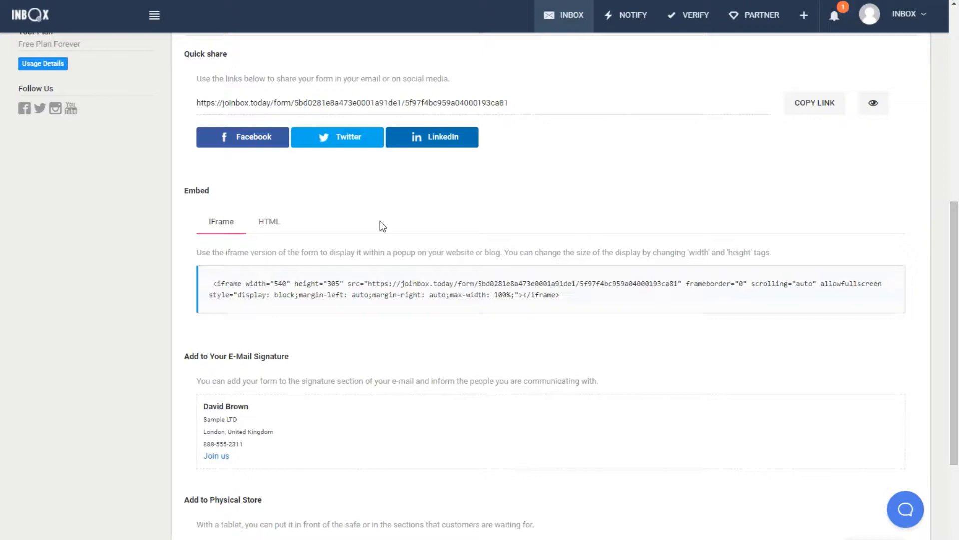
Compare the HTML and IFrame embed codes and review the signature snippet.
left_click(276, 224)
left_click(221, 224)
scroll(955, 240, "down", 1)
scroll(955, 240, "down", 3)
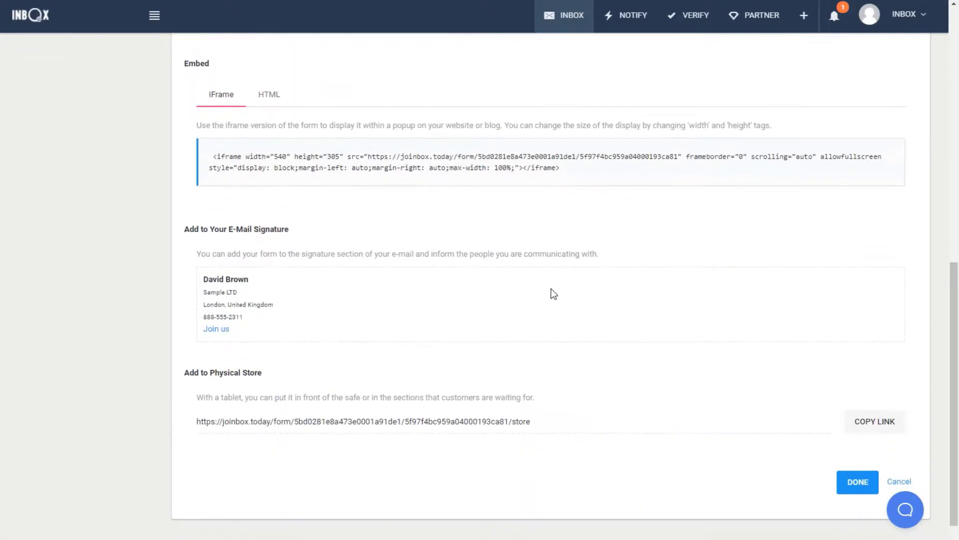
left_click_drag(270, 323, 208, 273)
left_click(209, 273)
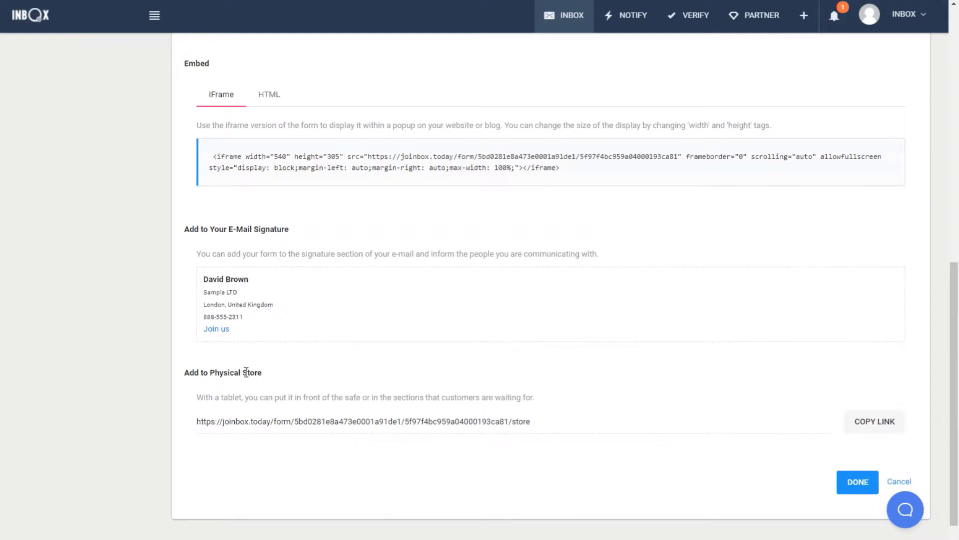